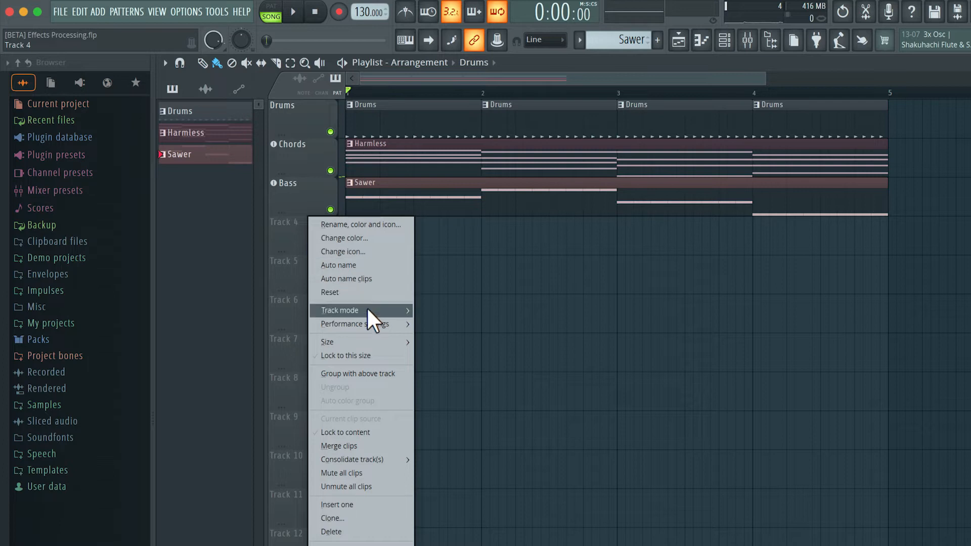
Step: Set playlist Track 4 to audio track mode, linked to mixer track Insert 7
mouse_move(368, 308)
mouse_move(447, 323)
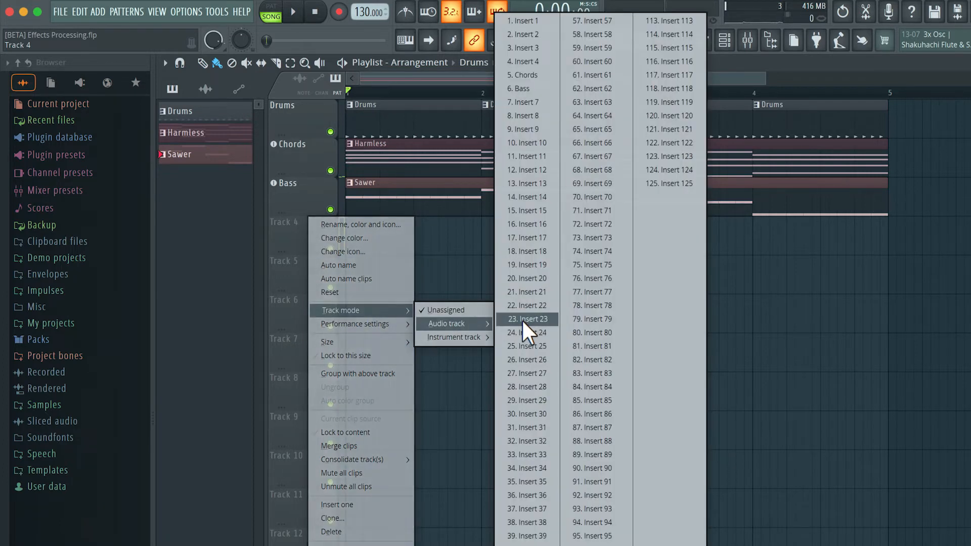
click(526, 102)
Step: Rename the new audio track GTR and check its linked track in the mixer
right_click(297, 225)
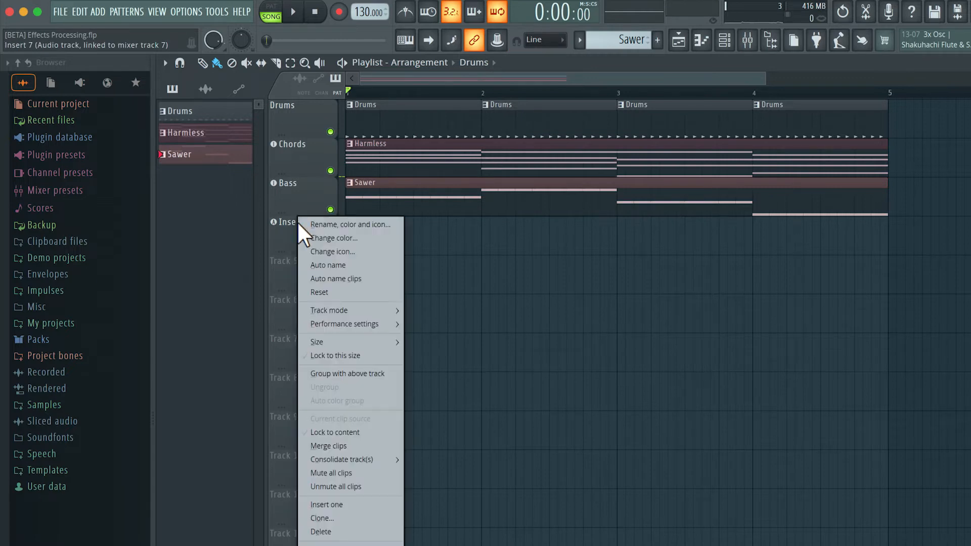
click(319, 221)
text(GTR)
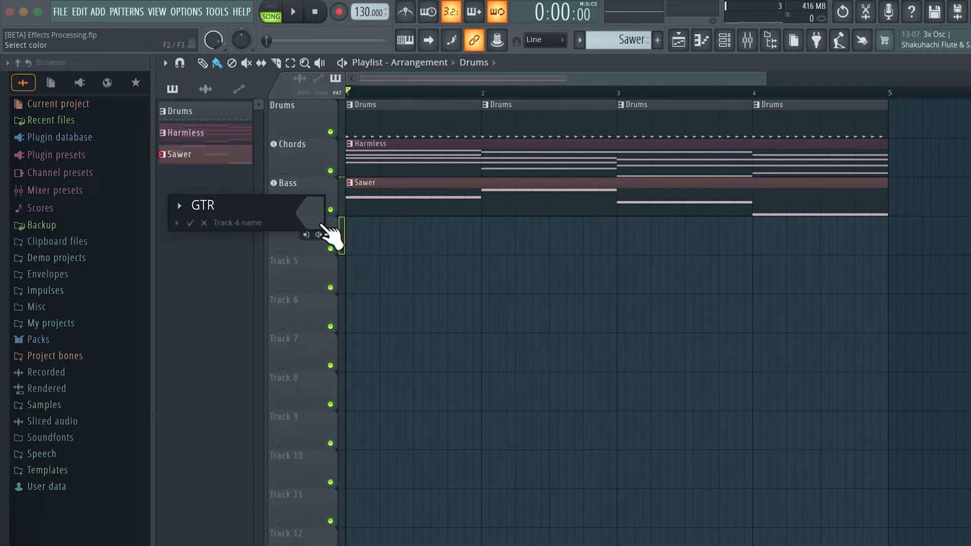
key(Return)
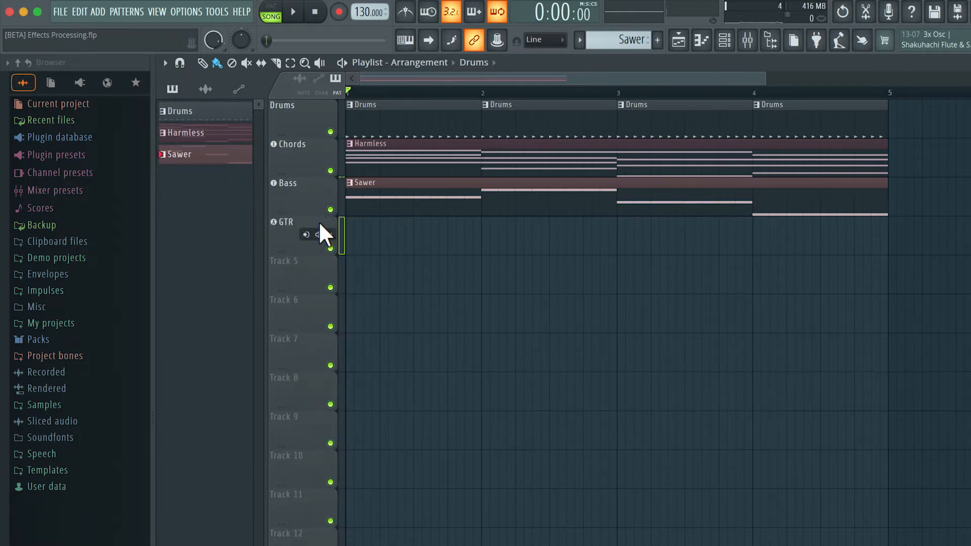
click(748, 40)
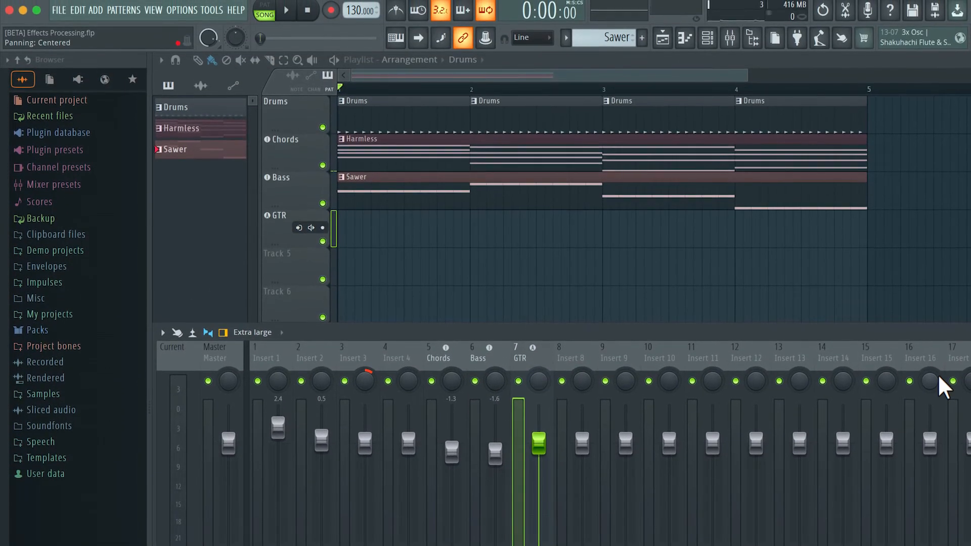
key(F9)
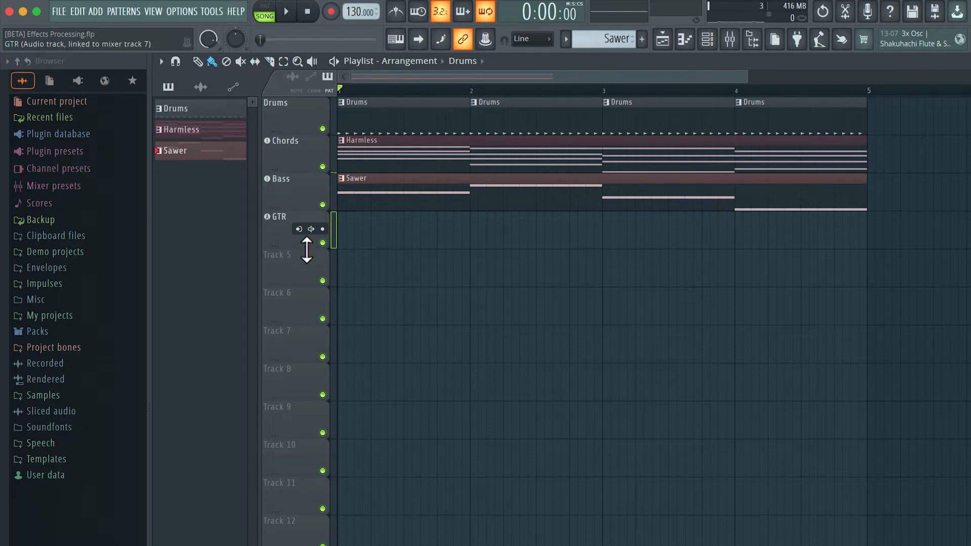
Step: Assign the mono MIC/LINE/HIZ 1 input to the GTR track and switch it to external input only
click(298, 229)
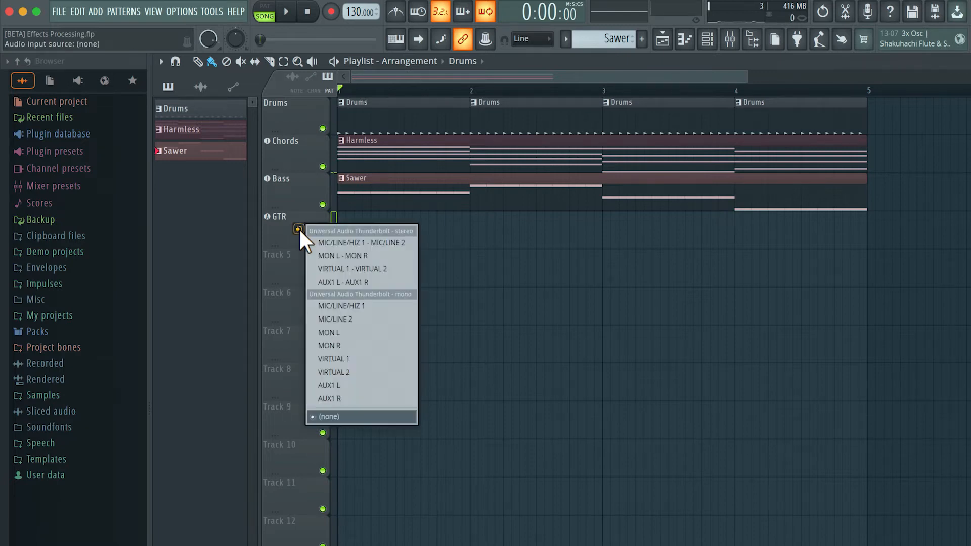
click(369, 306)
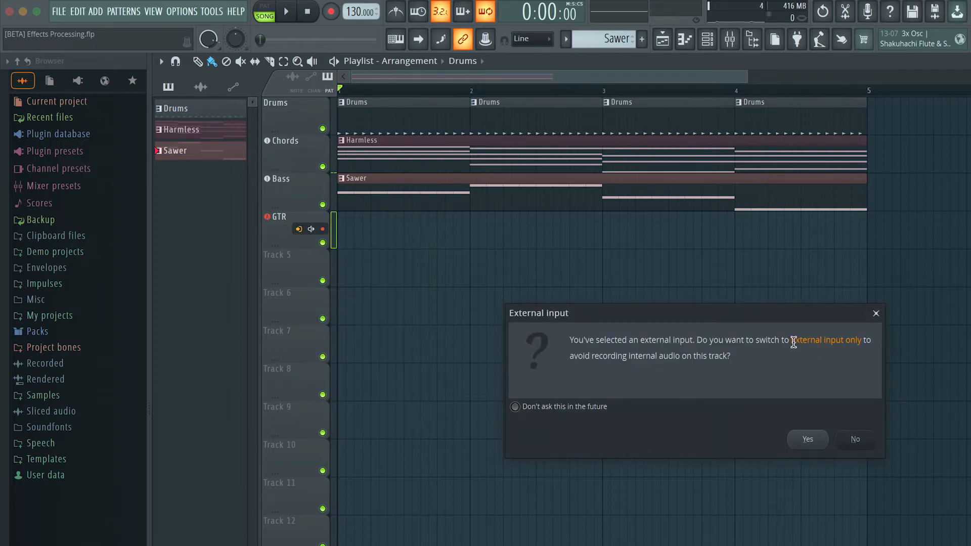
click(807, 440)
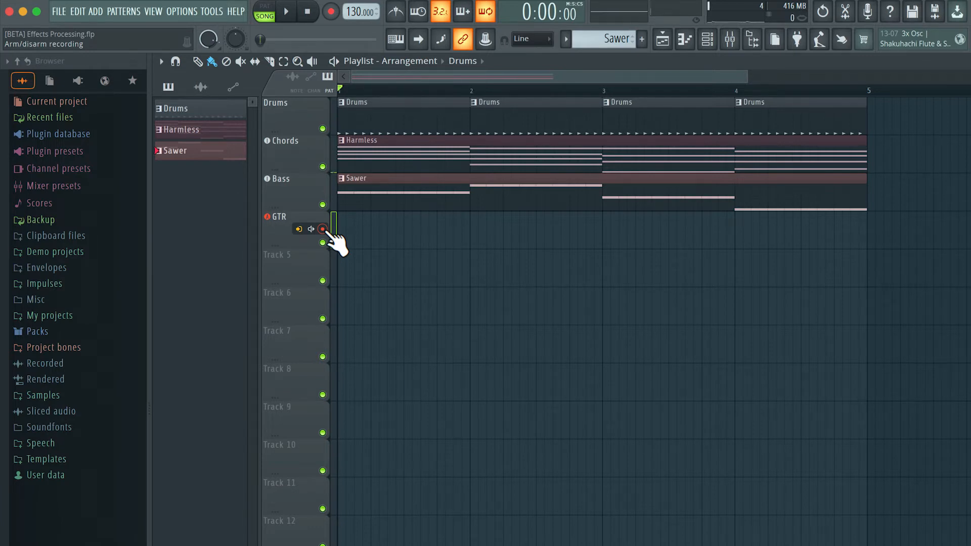
Step: With the metronome off, record a first guitar take on the GTR track into the playlist as an audio clip
scroll(326, 228, down, 1)
scroll(326, 229, right, 1)
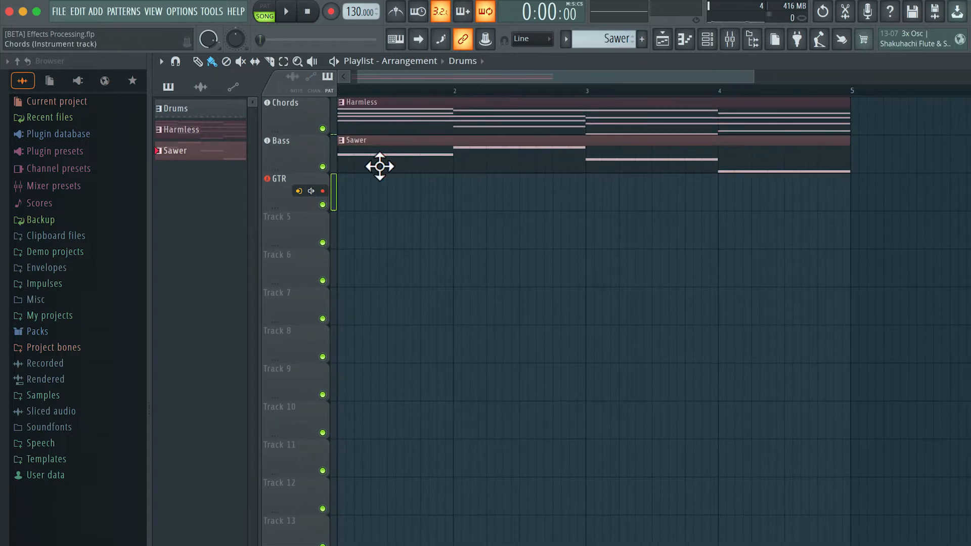
scroll(393, 196, up, 1)
scroll(401, 204, up, 1)
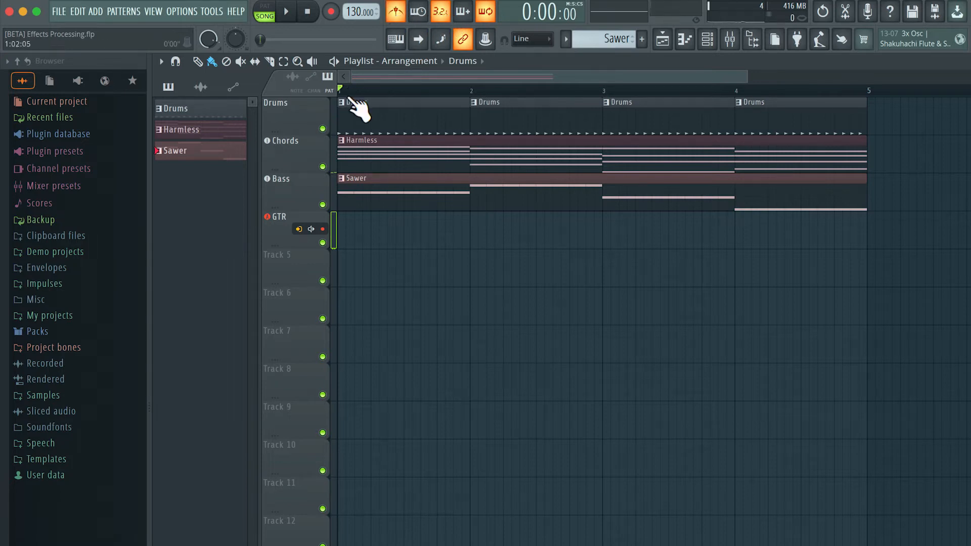
click(399, 14)
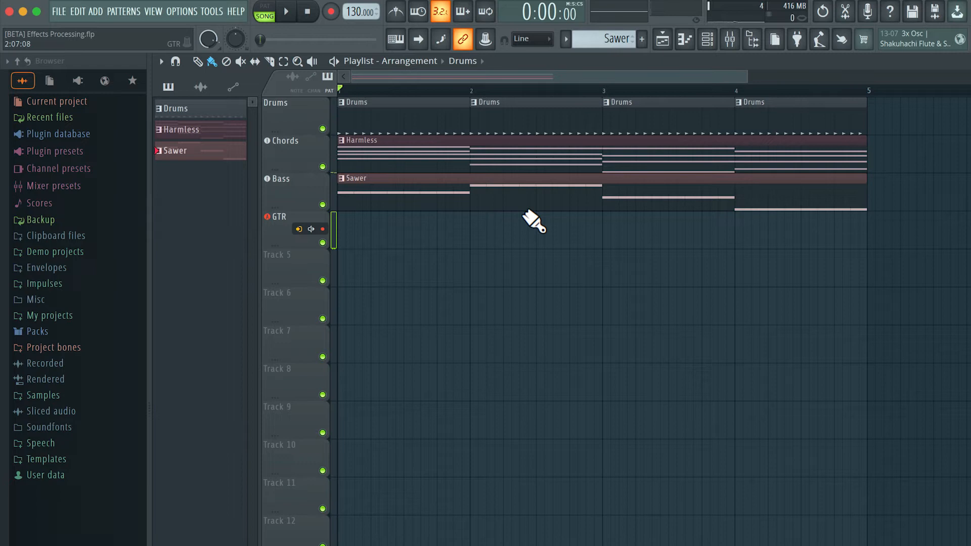
click(331, 11)
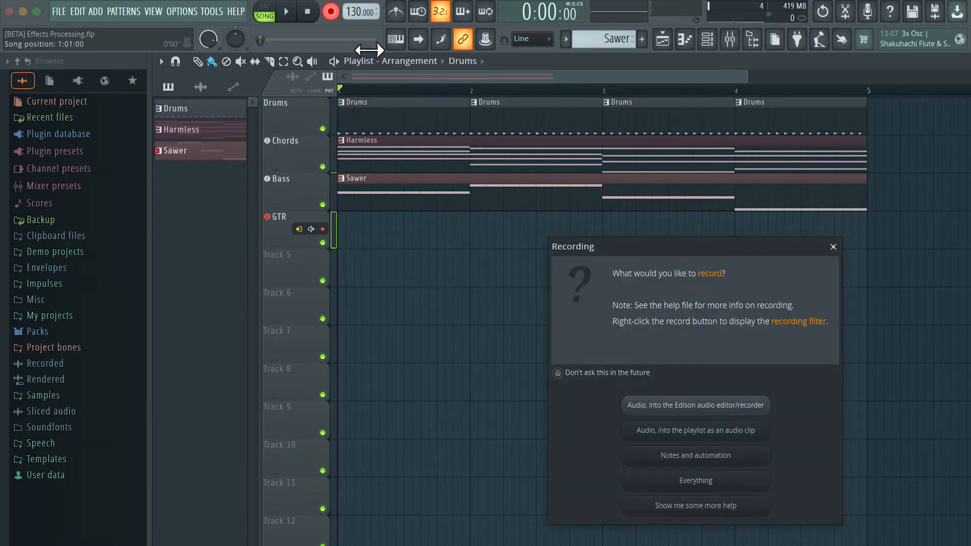
click(724, 438)
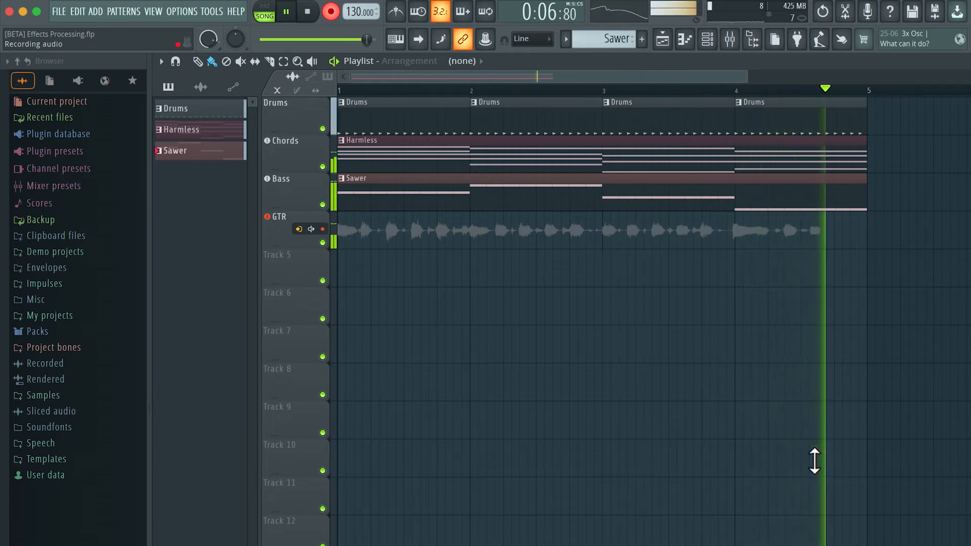
key(space)
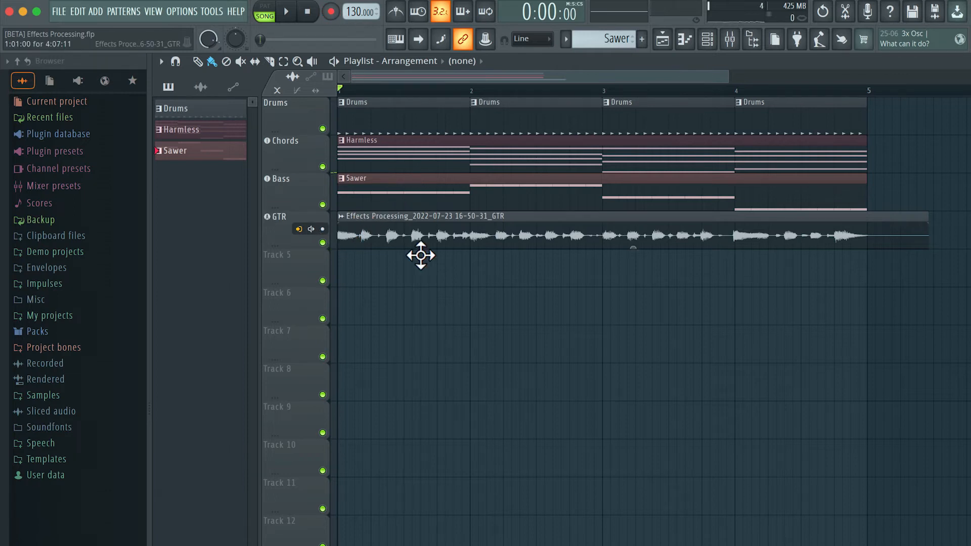
Step: Play back the first guitar take with the arrangement and mute its clip
key(space)
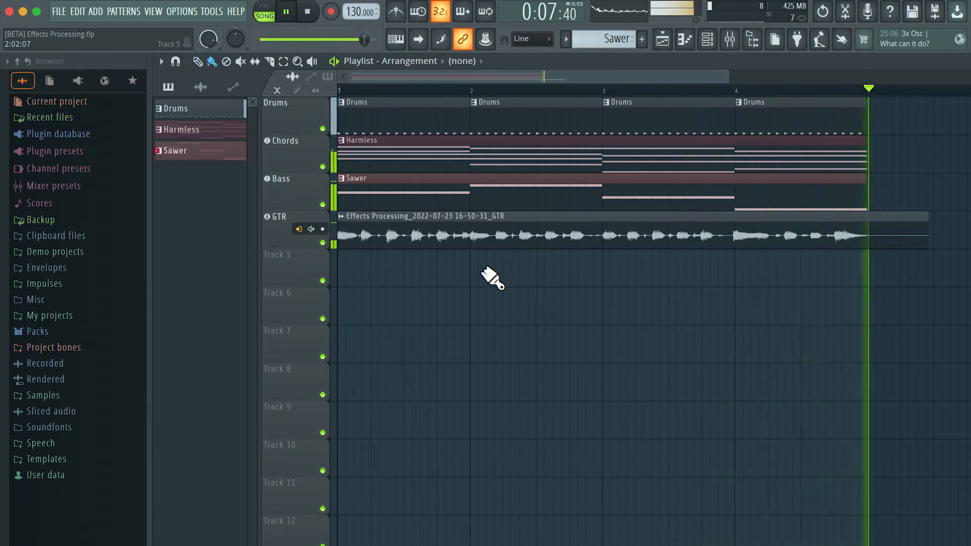
key(space)
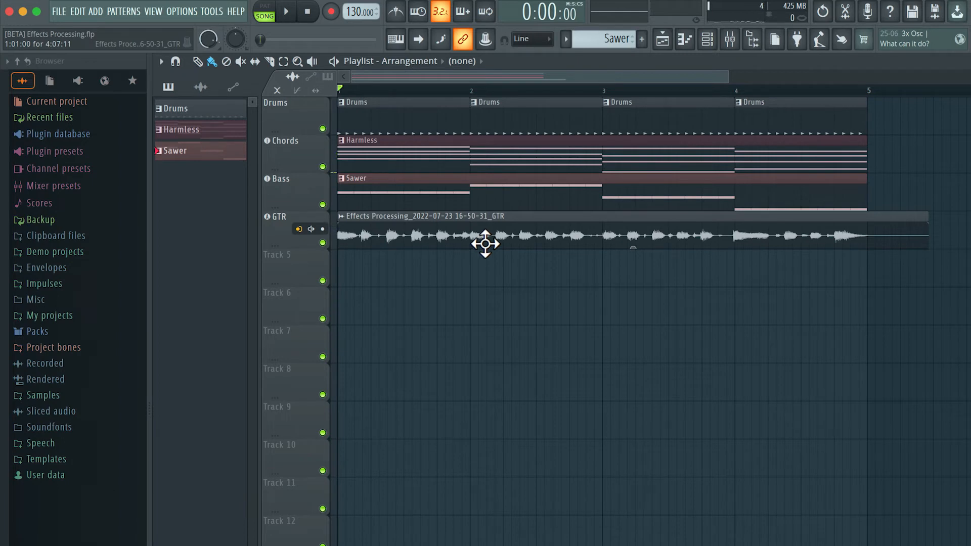
alt+right_click(481, 242)
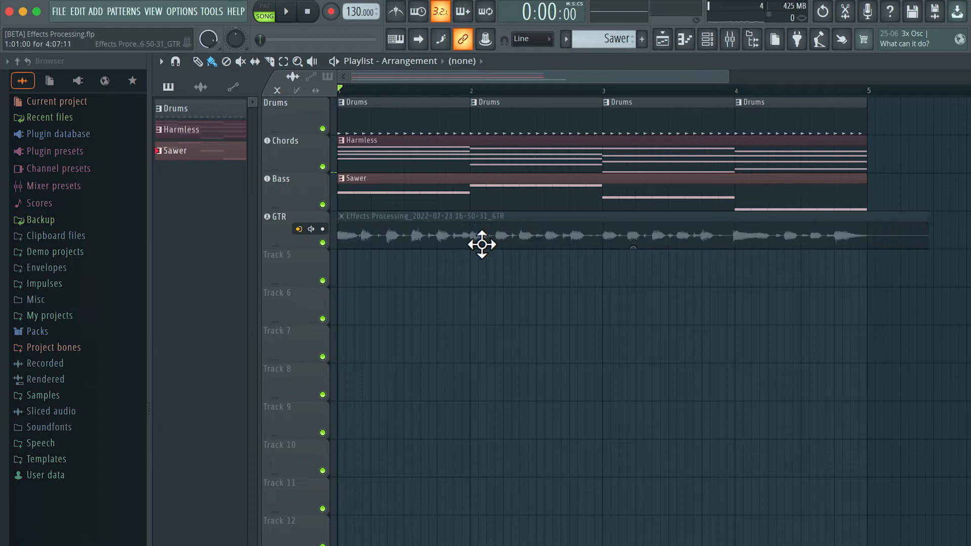
Step: Arm the GTR track, record a second guitar take into the playlist as an audio clip, and disarm the track
click(322, 229)
click(331, 12)
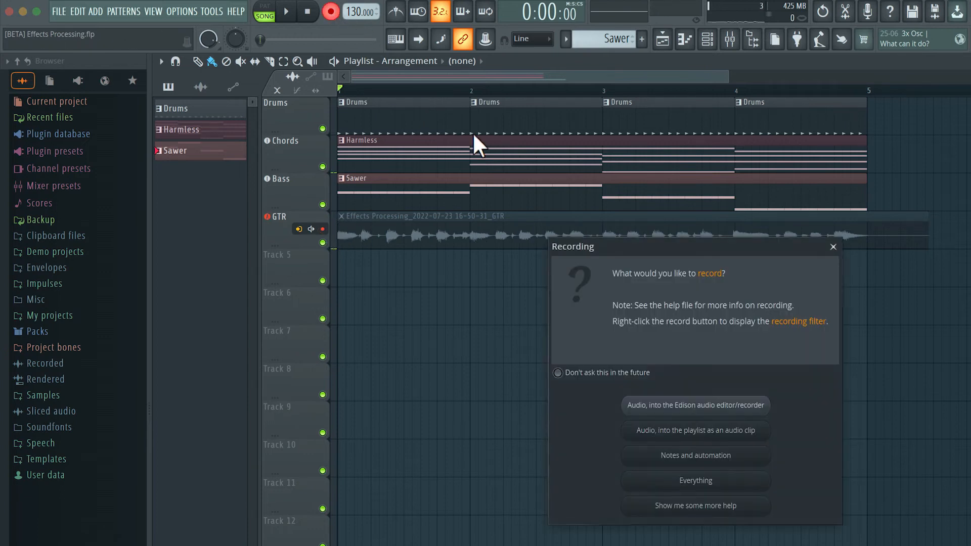
click(727, 432)
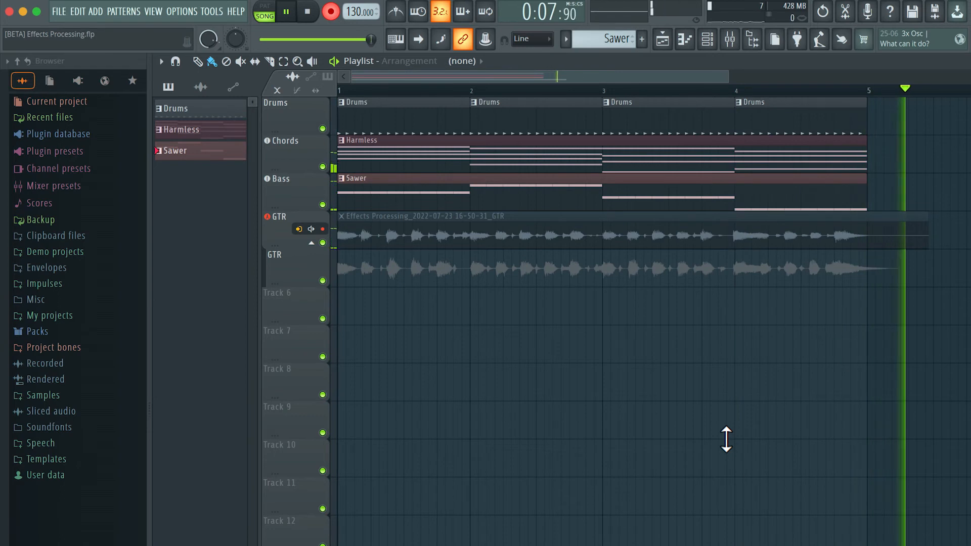
key(space)
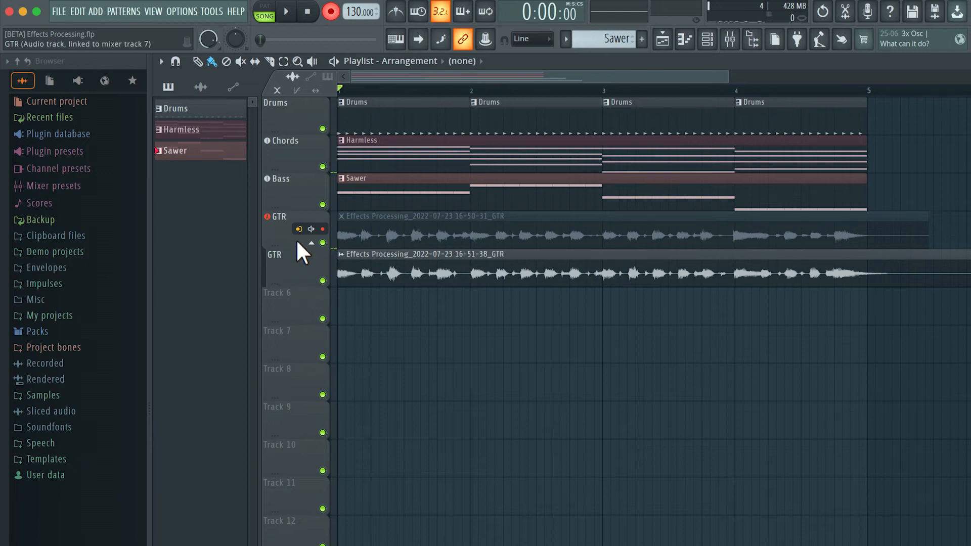
click(322, 229)
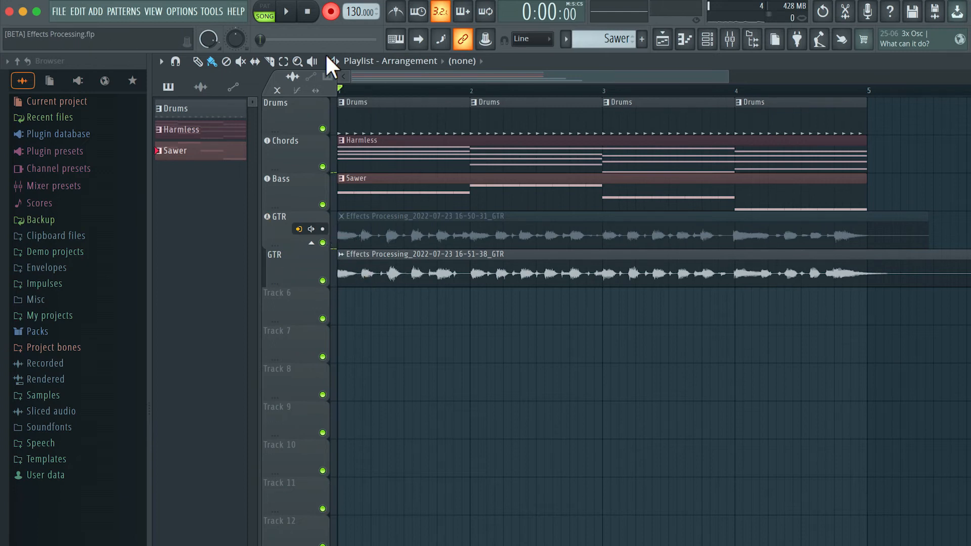
Step: Play back the second guitar take, and unmute the first take's clip to hear both takes together
key(space)
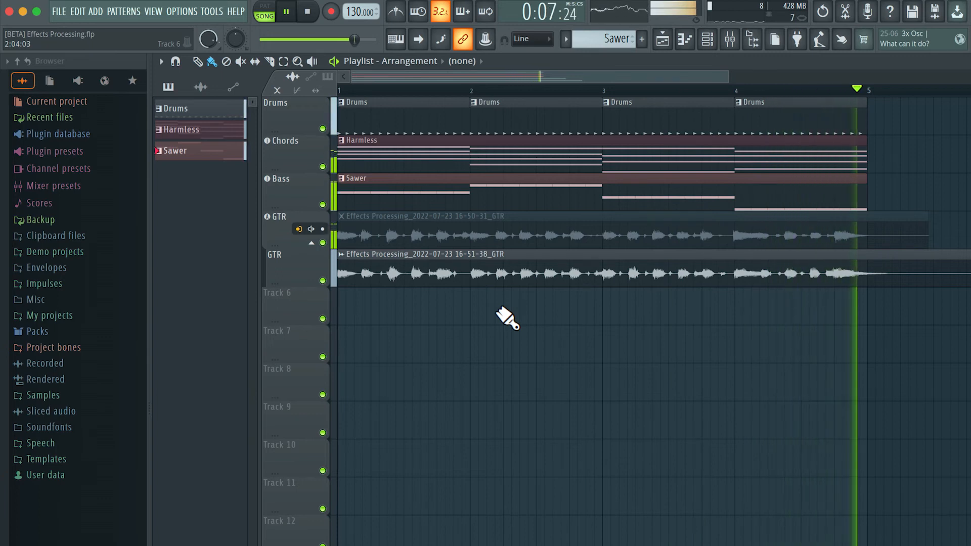
key(space)
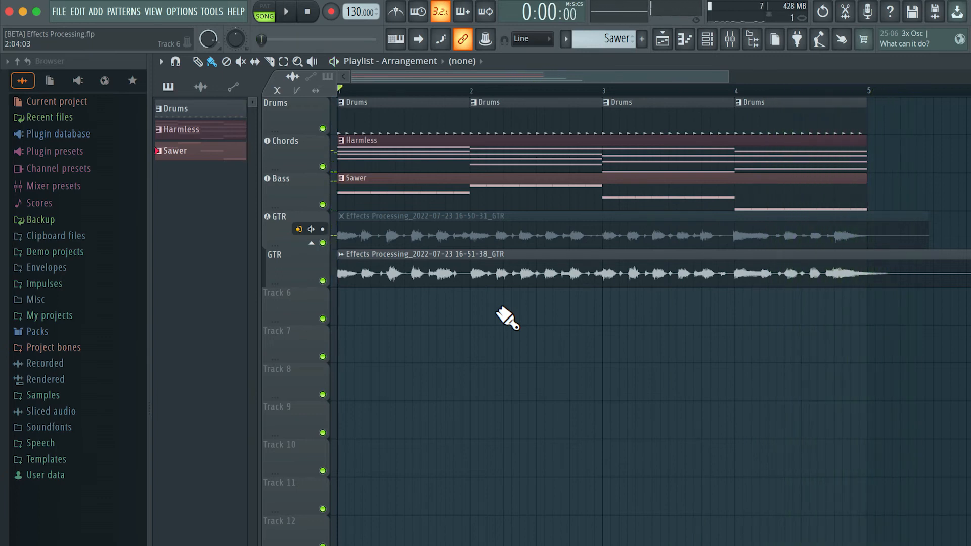
alt+right_click(491, 237)
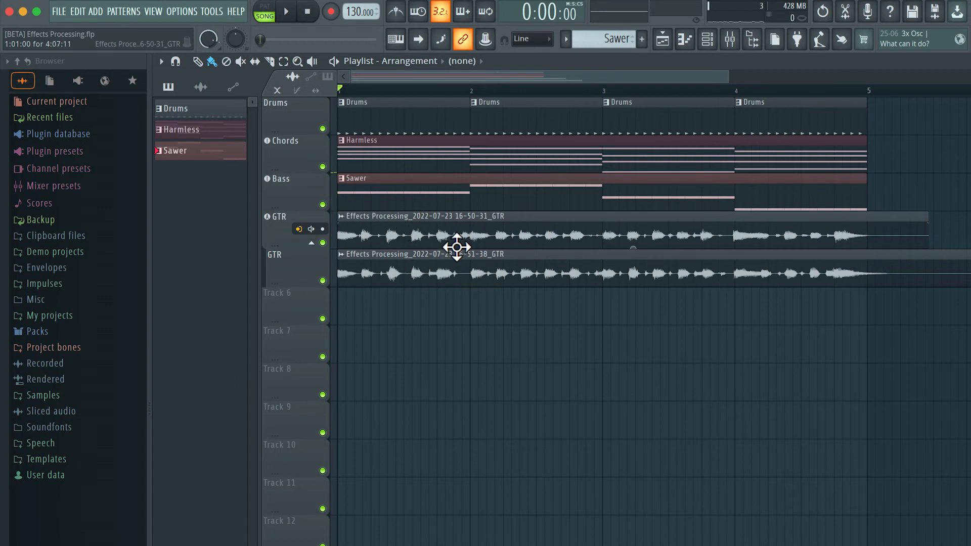
key(space)
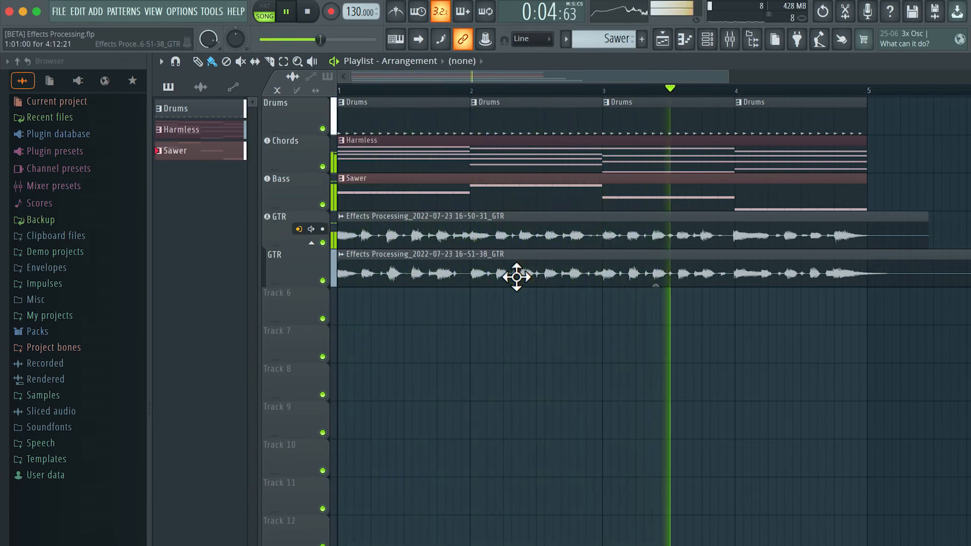
key(space)
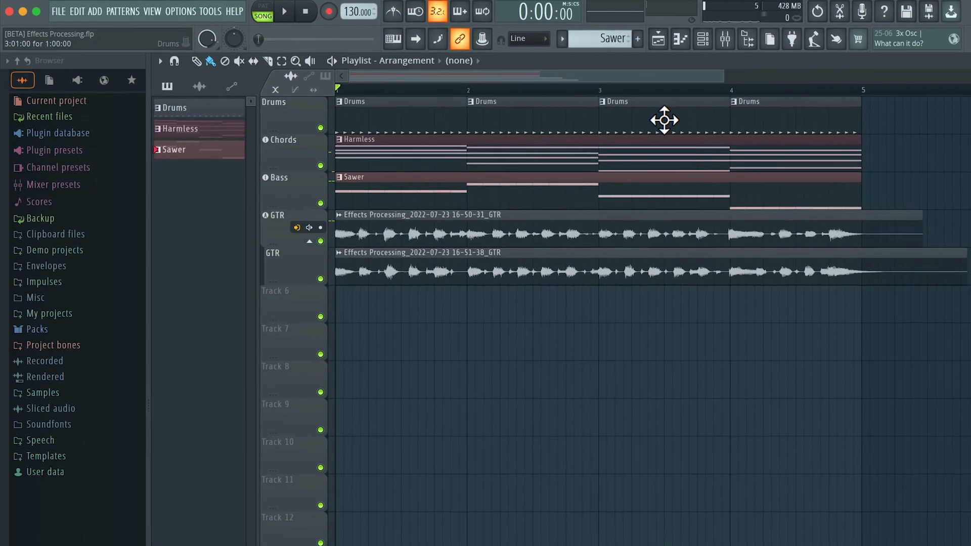
Step: Play the arrangement with the GTR mixer track soloed and unsoloed to check that both takes run through it
click(725, 39)
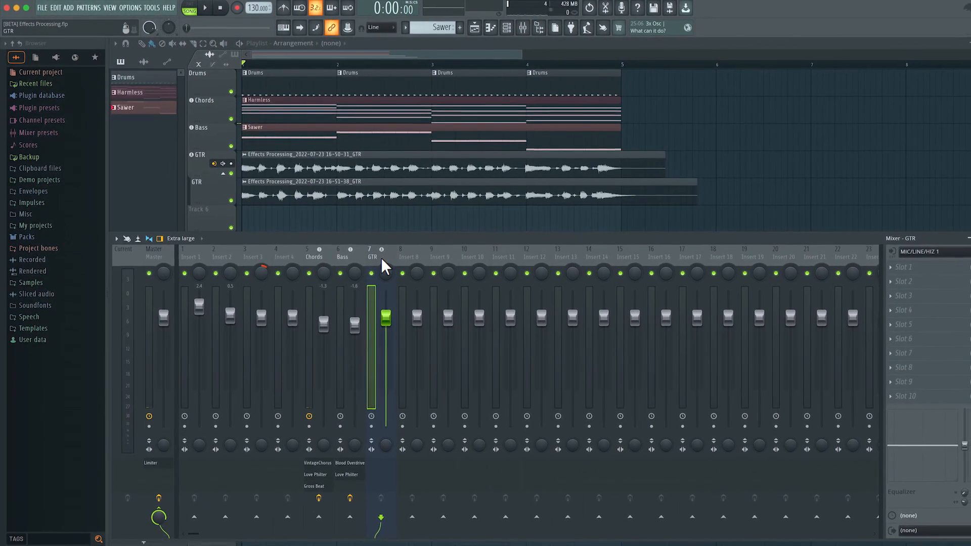
key(space)
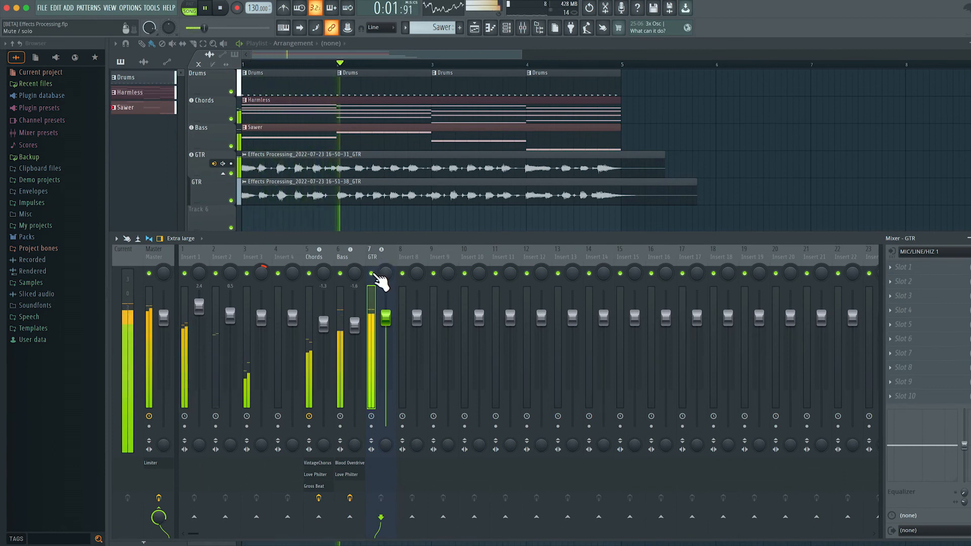
ctrl+click(374, 273)
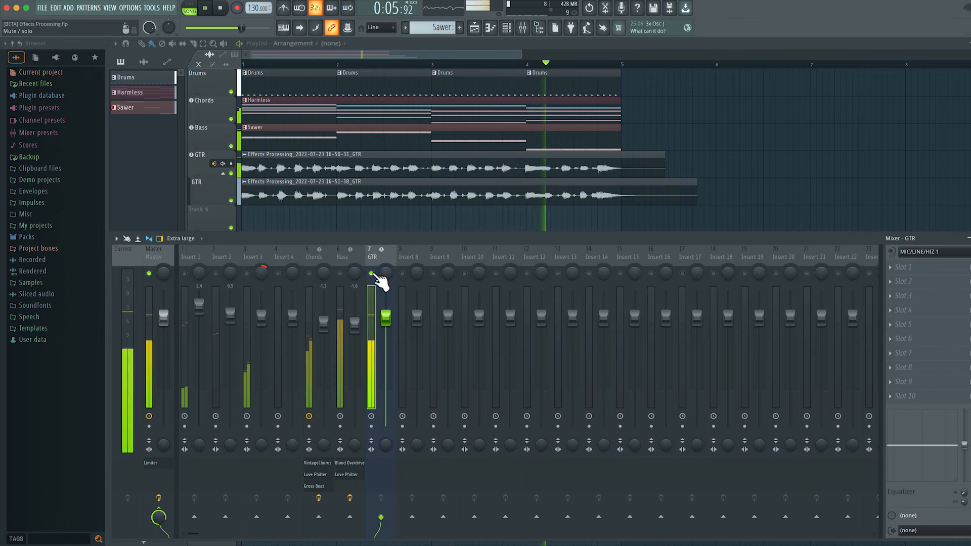
ctrl+click(373, 274)
key(space)
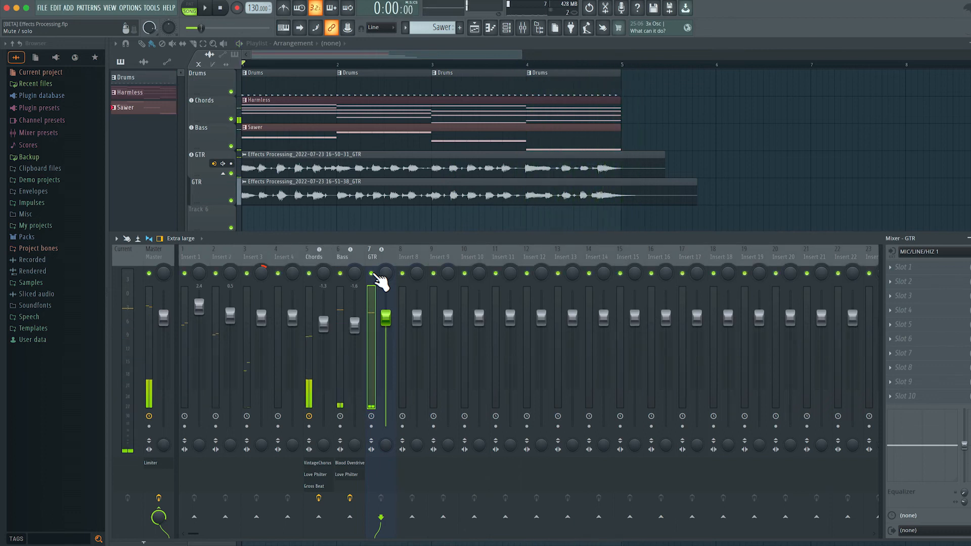
click(970, 238)
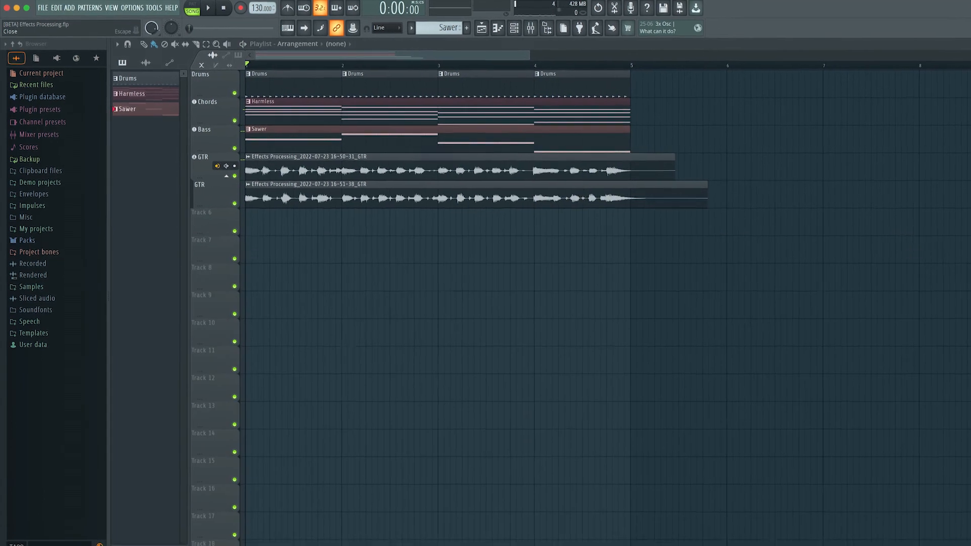
Step: Inspect the target mixer track in the audio clip settings of the second and first guitar takes
double_click(412, 190)
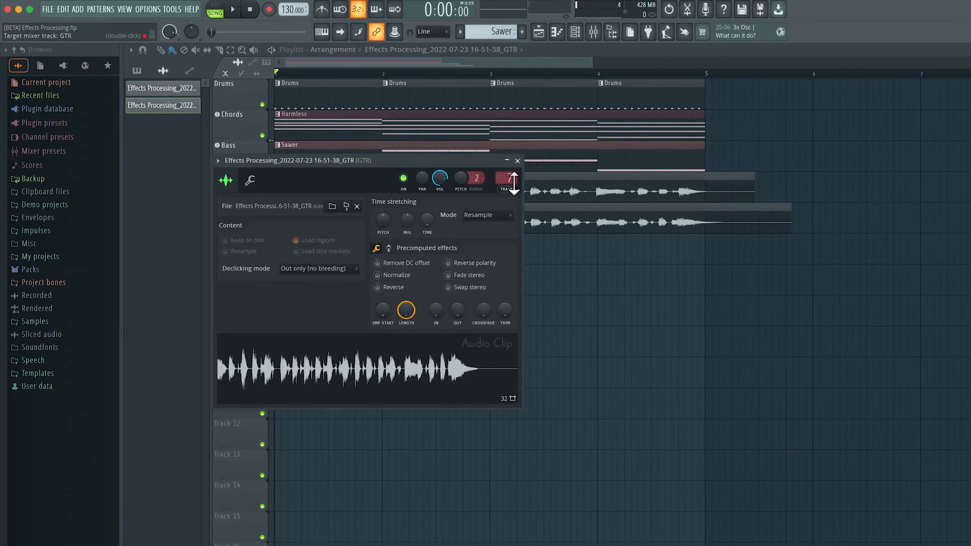
click(517, 161)
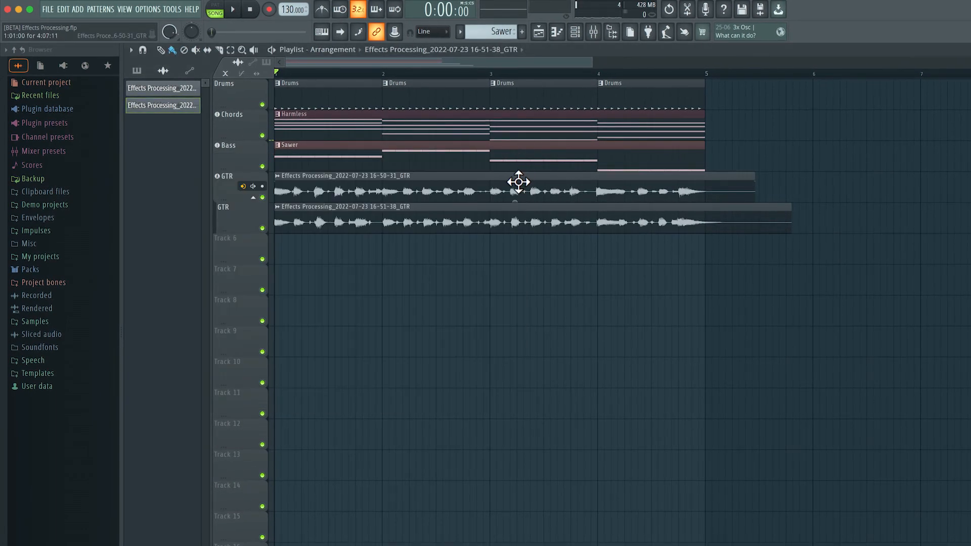
double_click(520, 180)
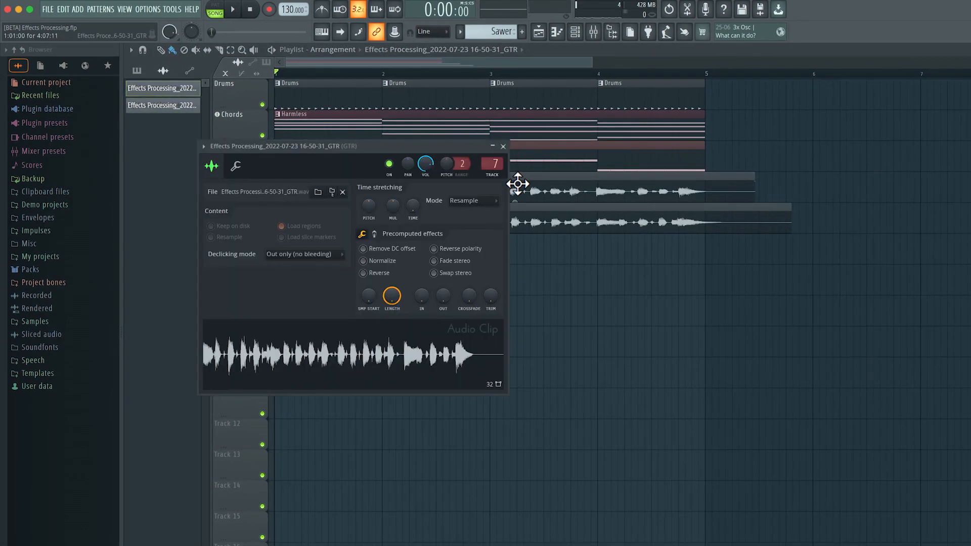
Step: Close the audio clip settings, mute the first guitar take's clip, and trim the second take's clip to end at bar 5
click(502, 147)
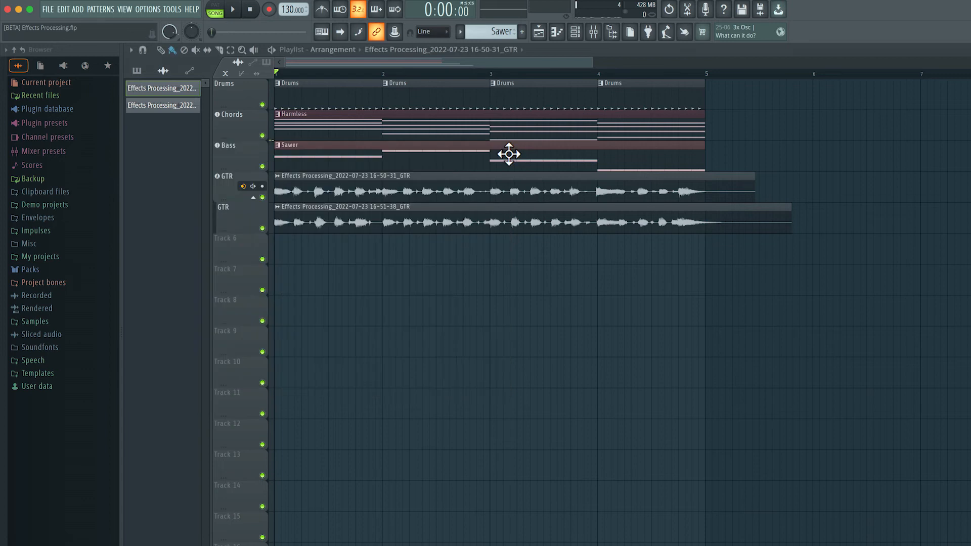
alt+right_click(489, 200)
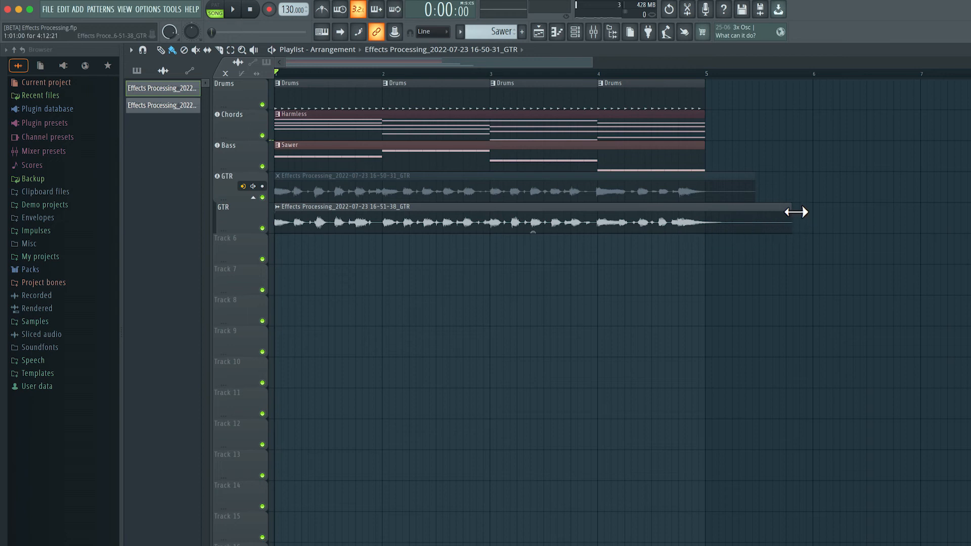
drag(796, 212, 709, 215)
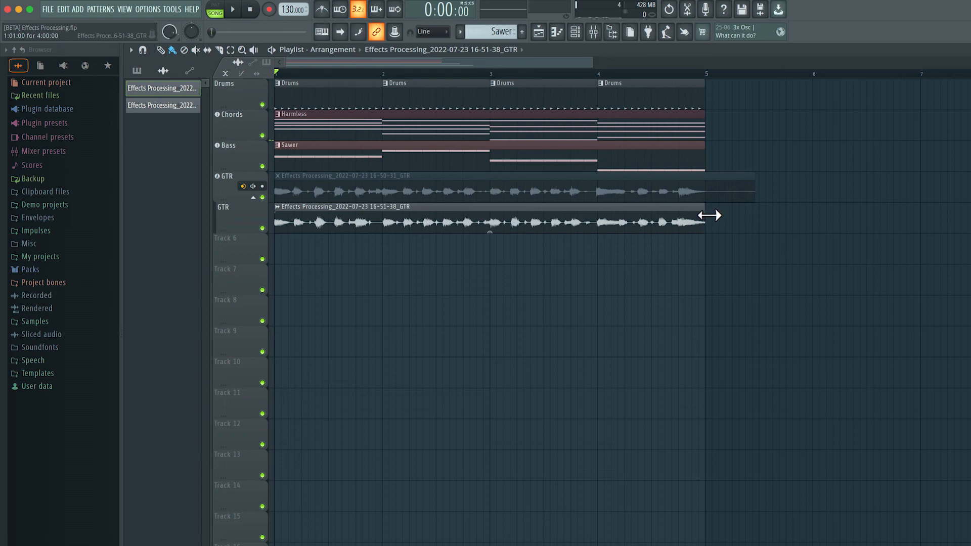
drag(709, 215, 709, 219)
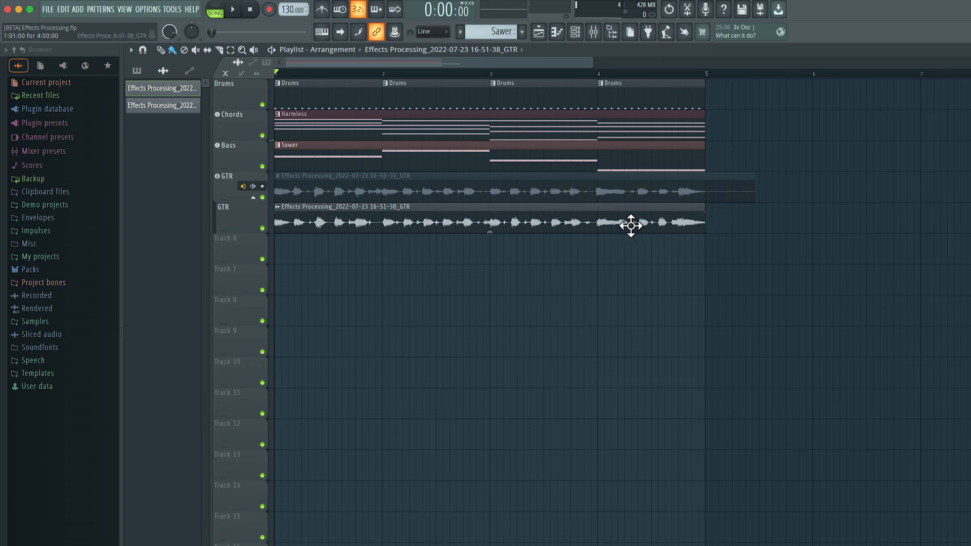
Step: Add a short fade-out at the end of the second guitar take's clip and adjust its gain to about -0.3 dB
click(226, 73)
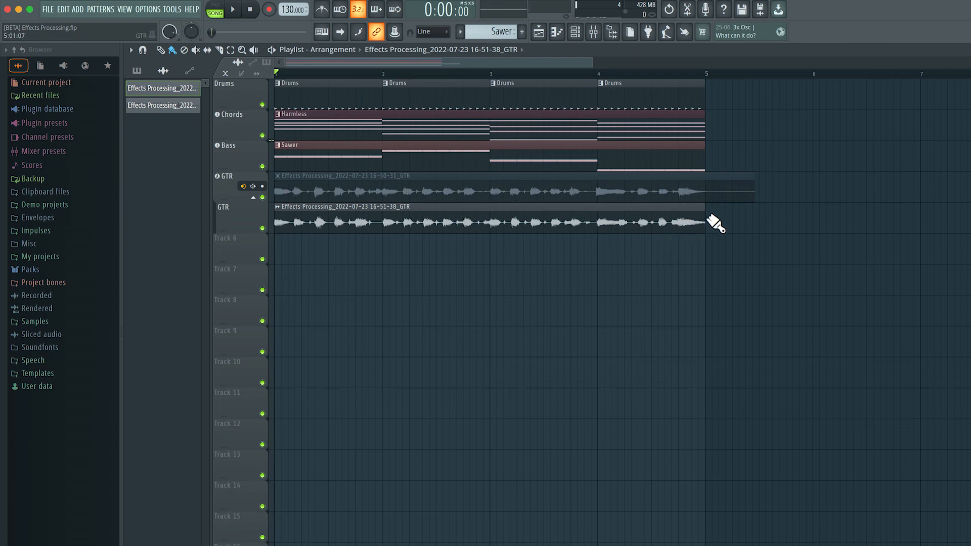
drag(709, 218, 685, 219)
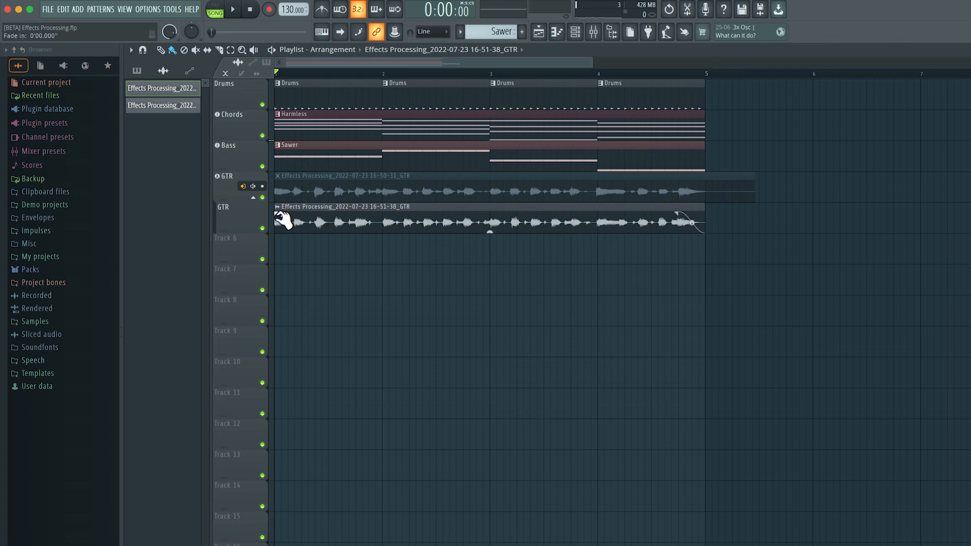
mouse_move(283, 220)
mouse_down()
mouse_move(318, 220)
mouse_move(276, 219)
mouse_up()
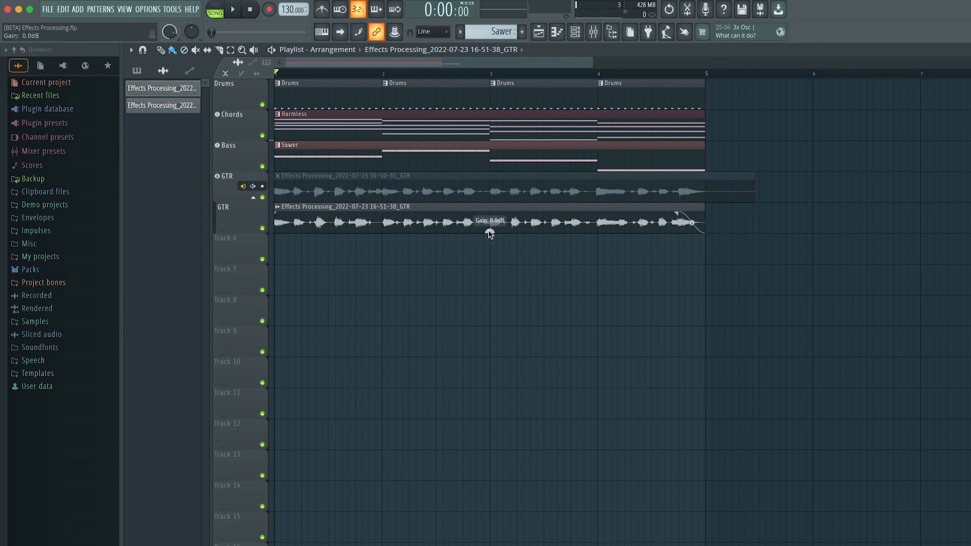
scroll(490, 233, up, 5)
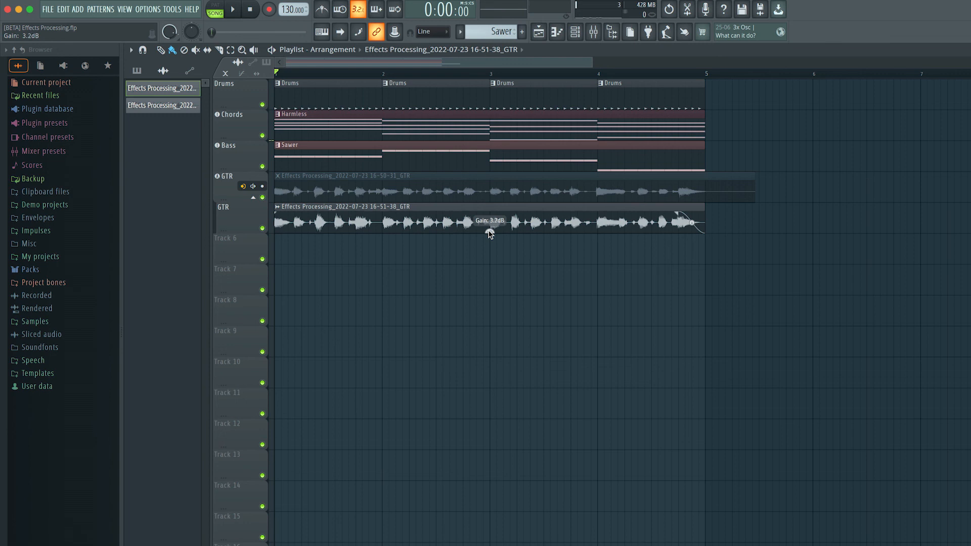
scroll(490, 233, down, 10)
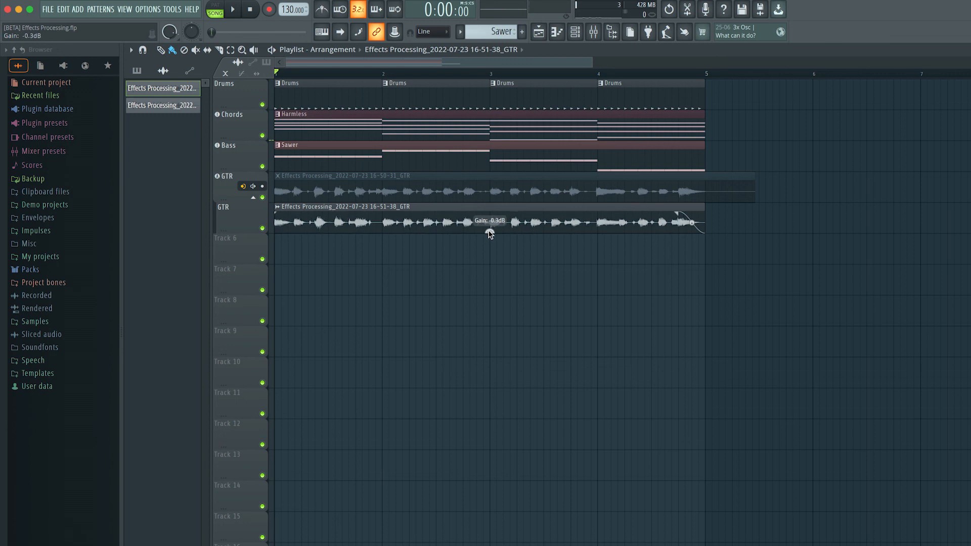